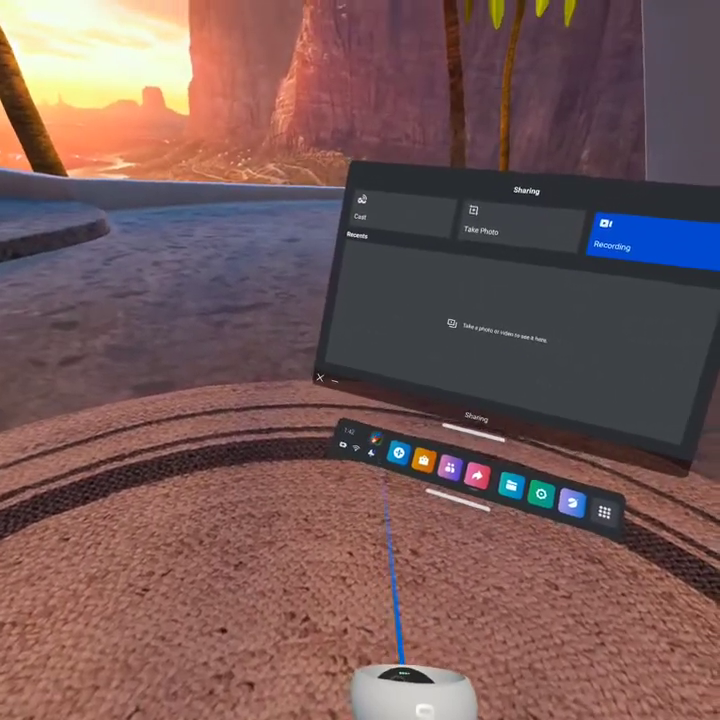
Open the Profile panel showing the account's avatar and friends count
left_click(375, 438)
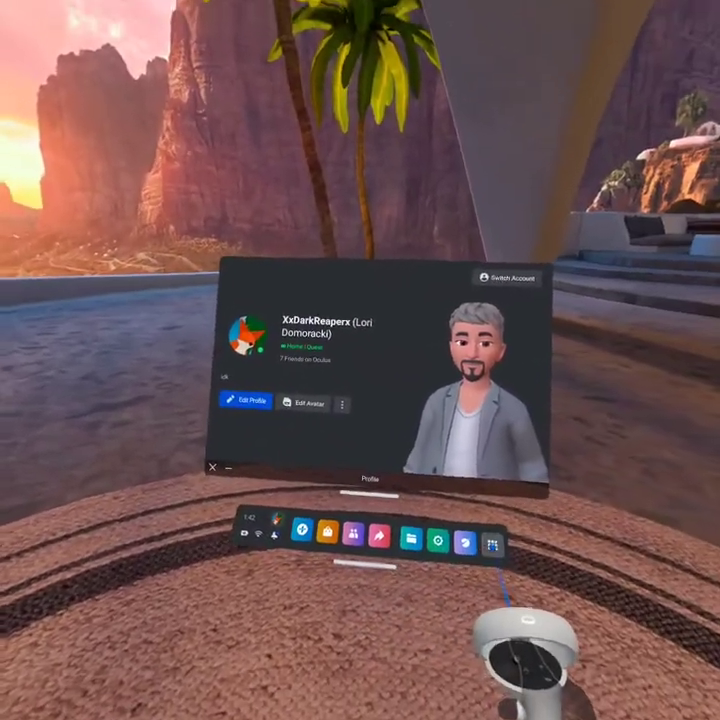
Switch from the profile to the Apps library listing 33 apps and queued games
left_click(530, 632)
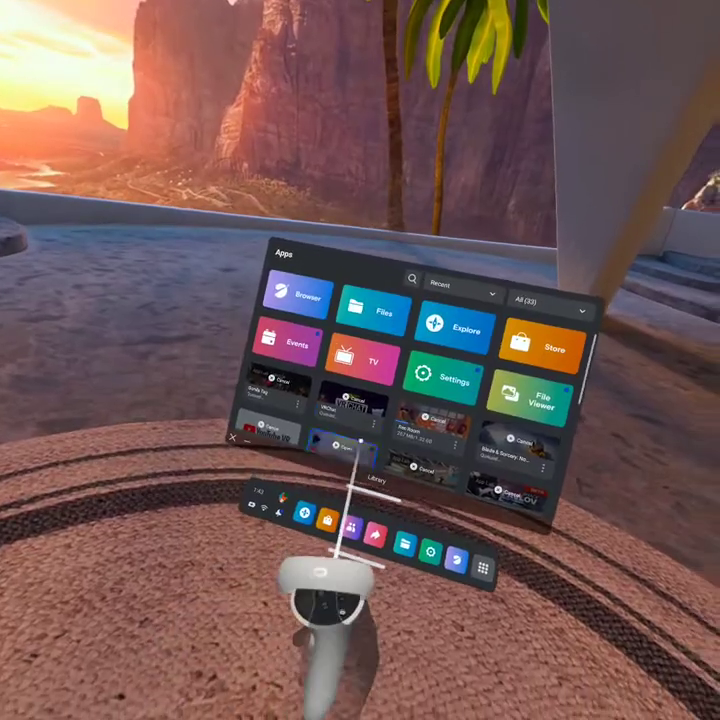
scroll(345, 444, "down", 2)
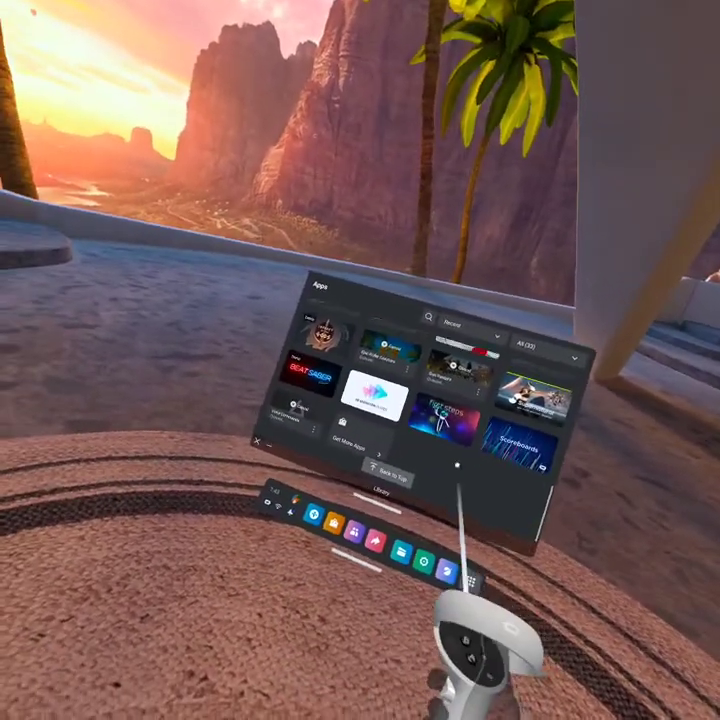
scroll(361, 422, "down", 3)
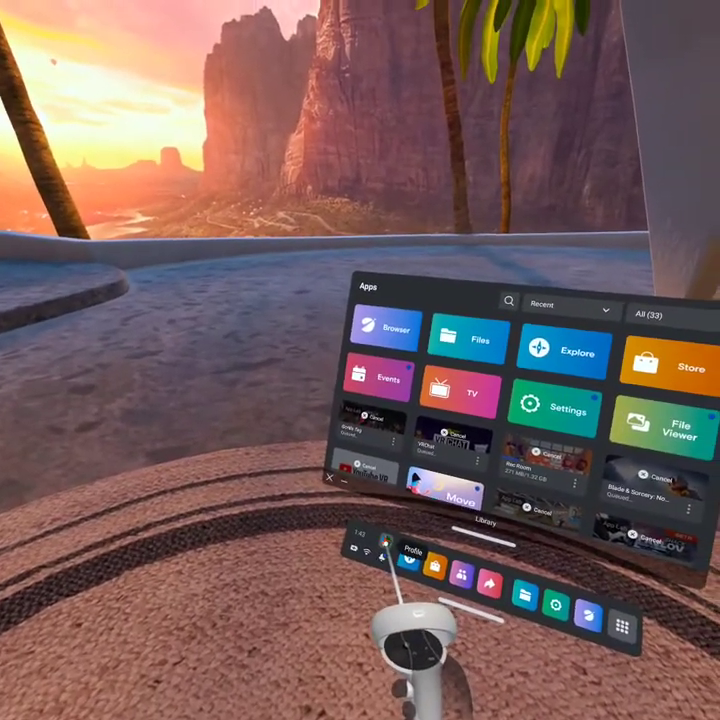
Check the profile, the Rec Room download notification and the Apps library, then bring up Sharing
left_click(387, 540)
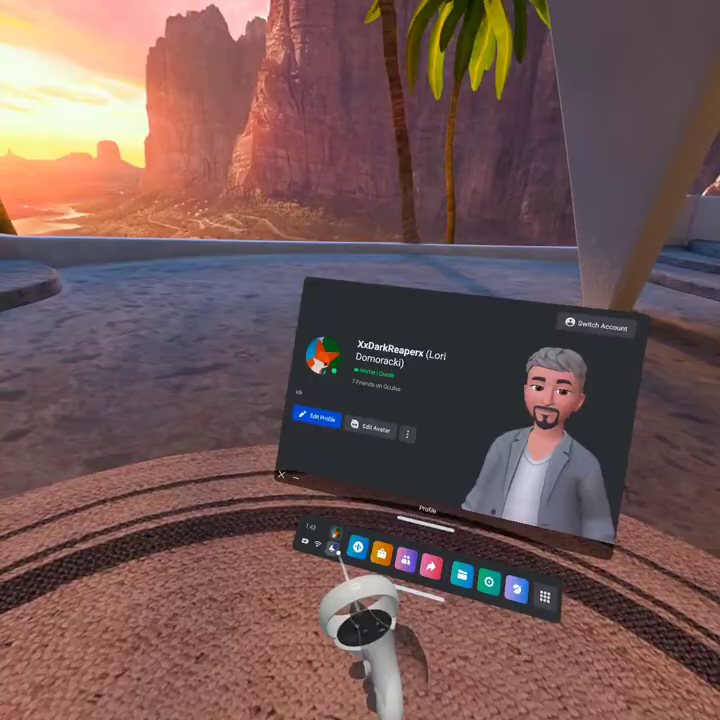
left_click(333, 550)
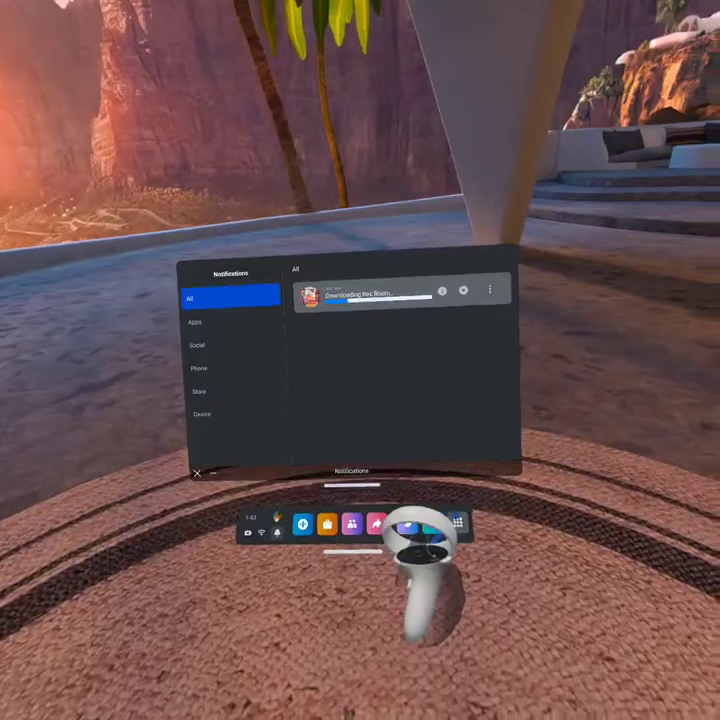
left_click(516, 625)
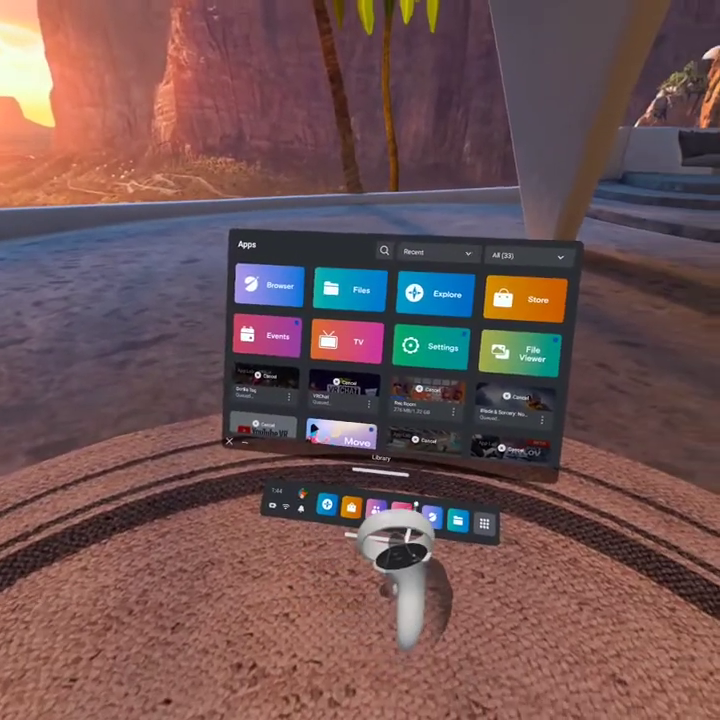
left_click(402, 508)
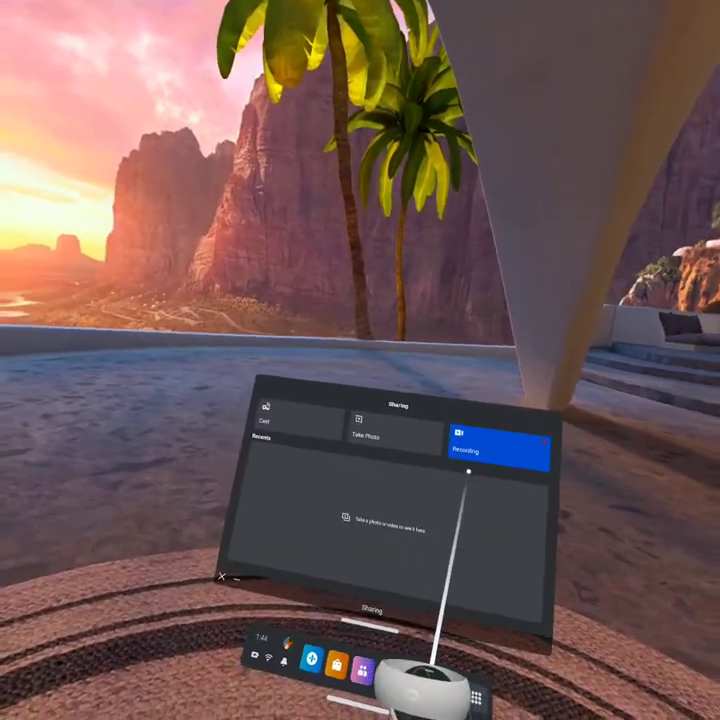